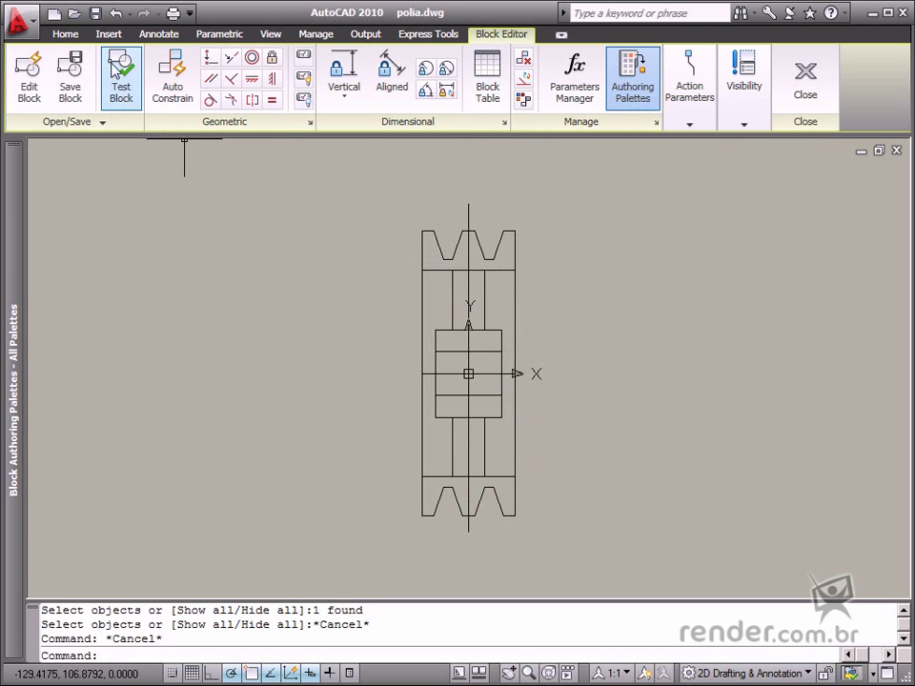
pyautogui.click(71, 36)
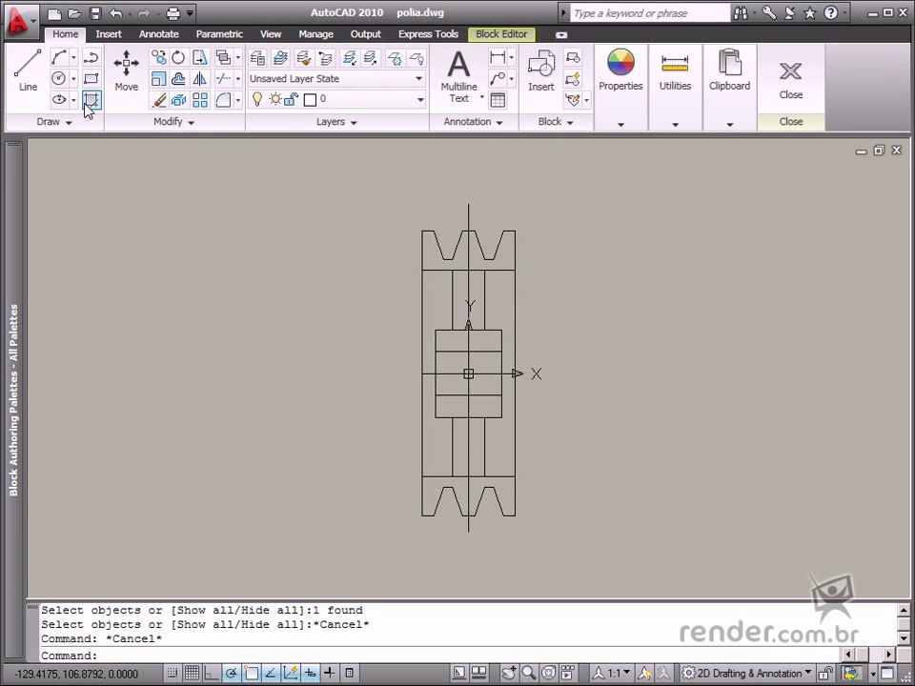
pyautogui.click(505, 35)
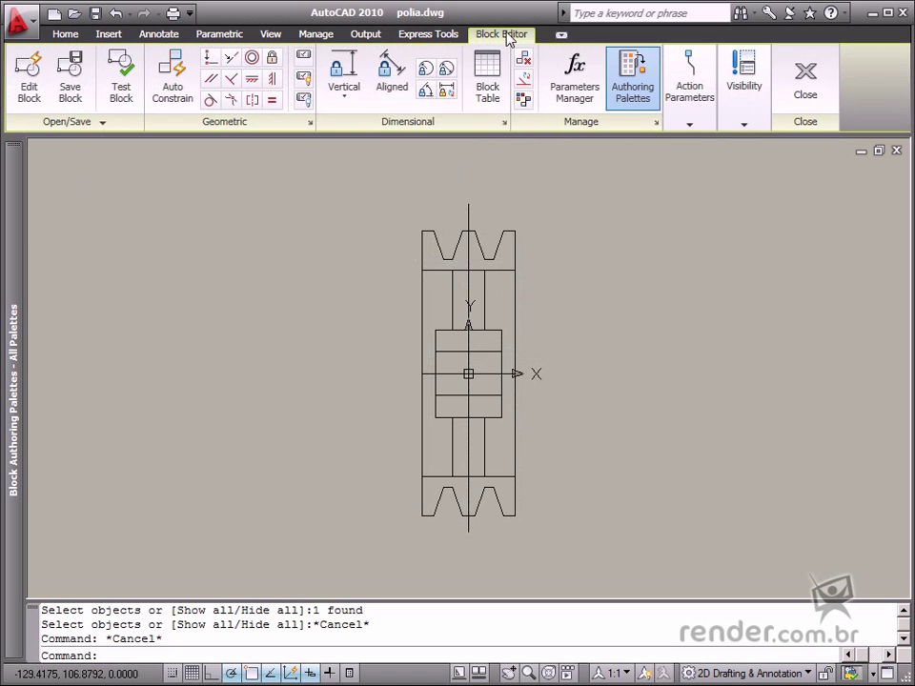
# Convert the pulley's vertical and horizontal centre lines to construction geometry.
pyautogui.click(468, 211)
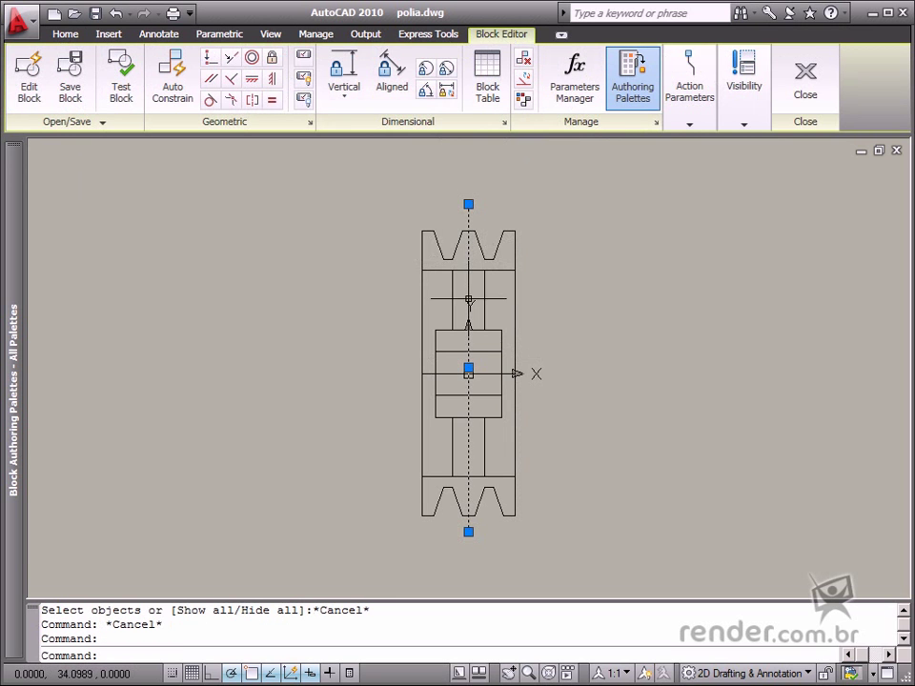
pyautogui.click(483, 375)
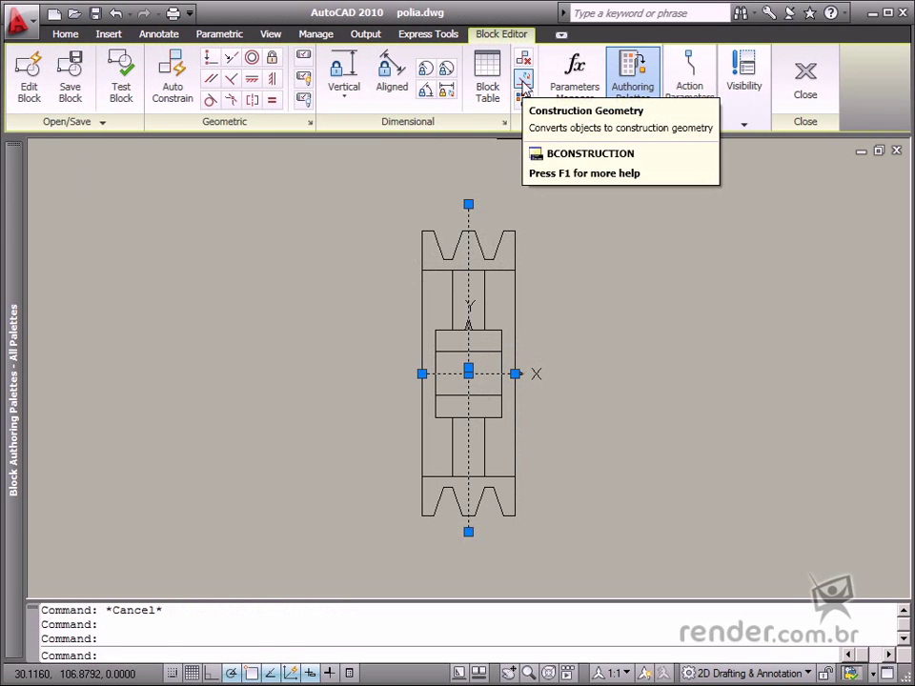
pyautogui.click(523, 80)
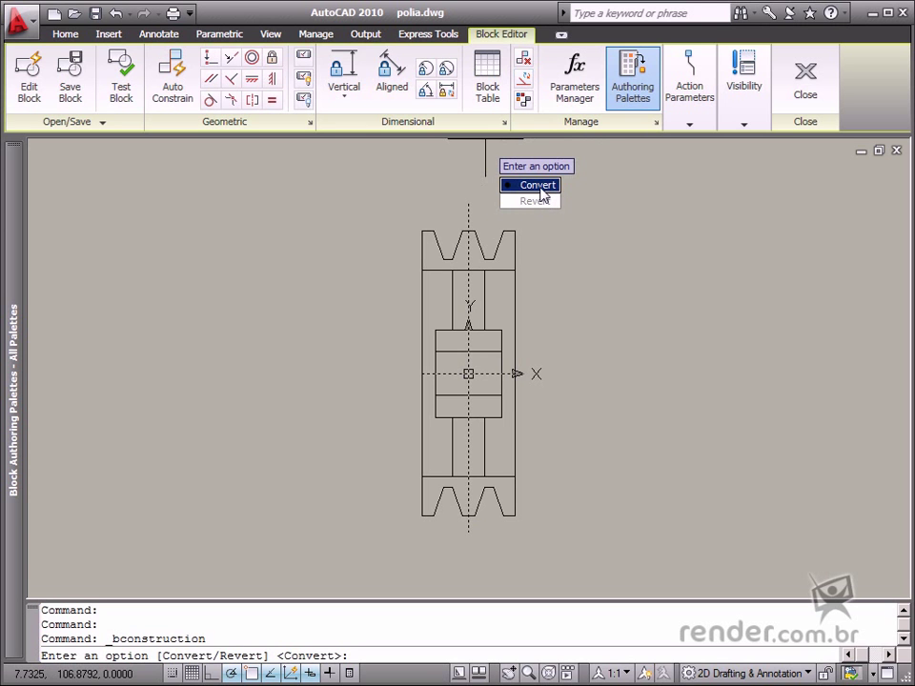
pyautogui.click(539, 187)
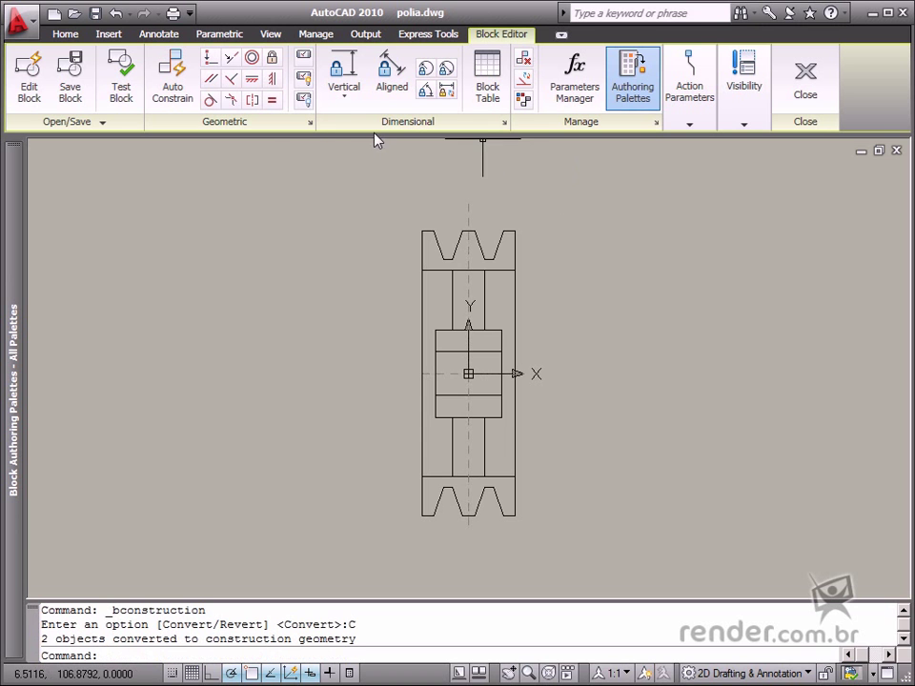
# Test the block to check how the pulley displays without its construction lines, and close the test window.
pyautogui.click(120, 91)
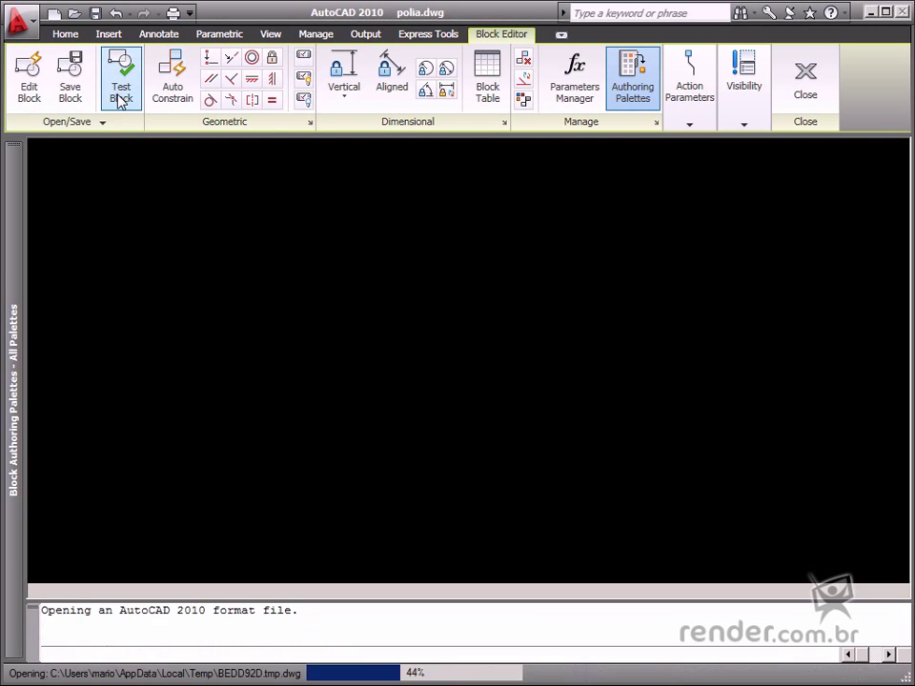
pyautogui.scroll(6, 456, 367)
pyautogui.scroll(-2, 476, 362)
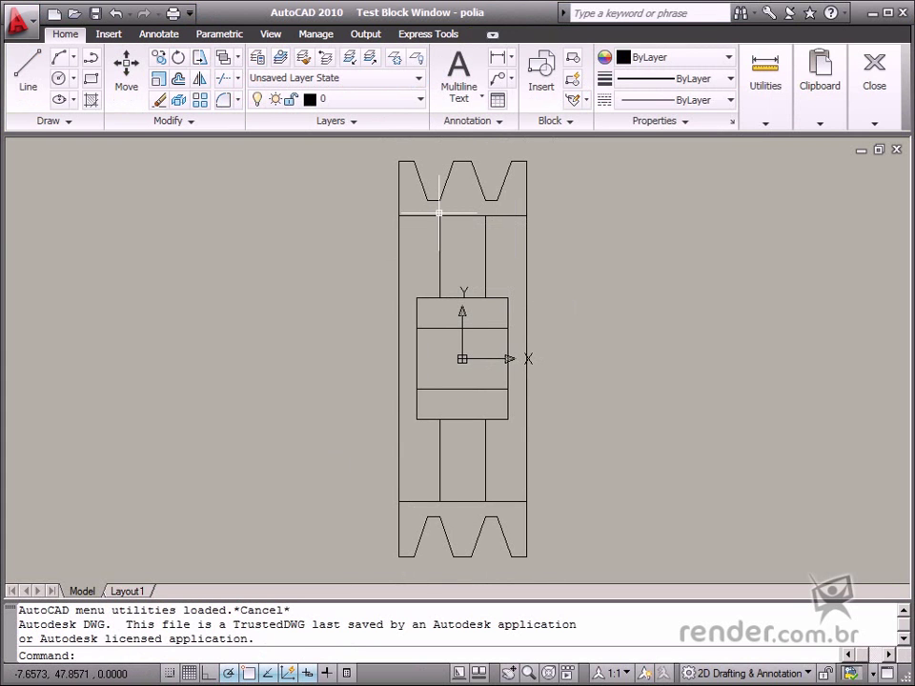
pyautogui.click(874, 86)
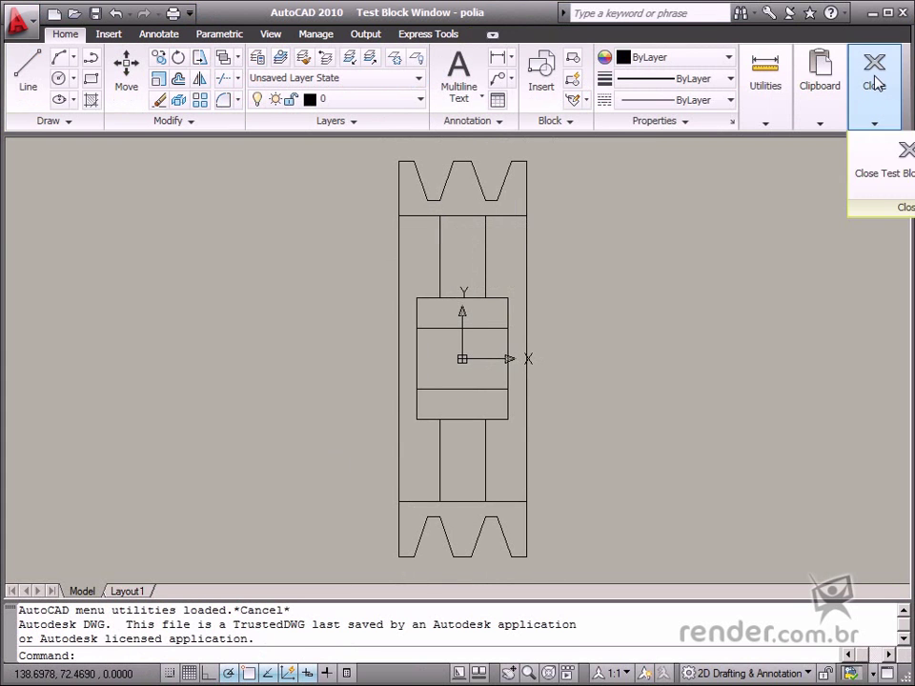
pyautogui.click(885, 164)
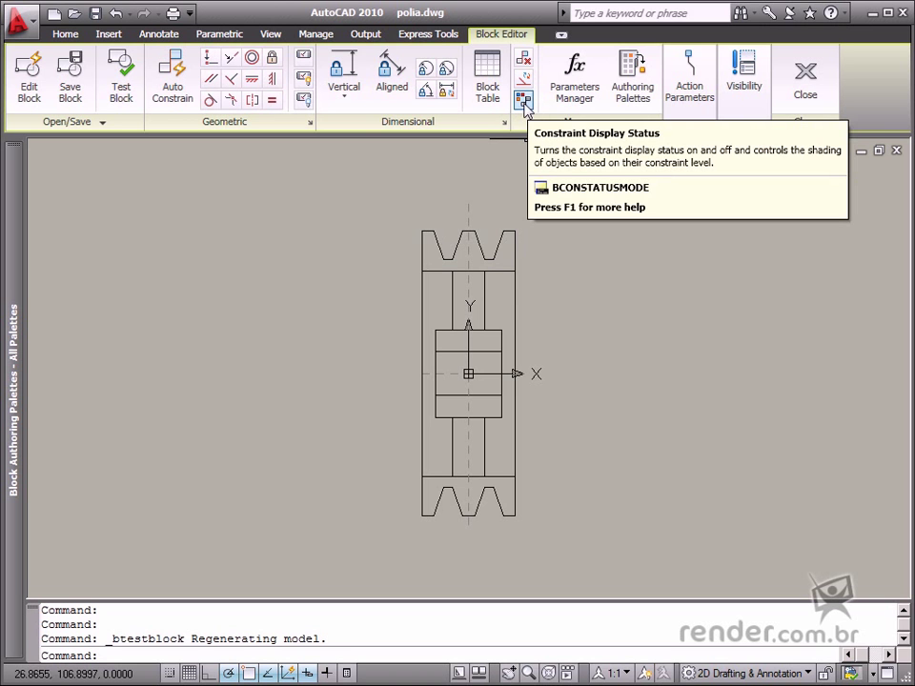
# Turn on the constraint display status so objects are shaded by their constraint level.
pyautogui.click(523, 101)
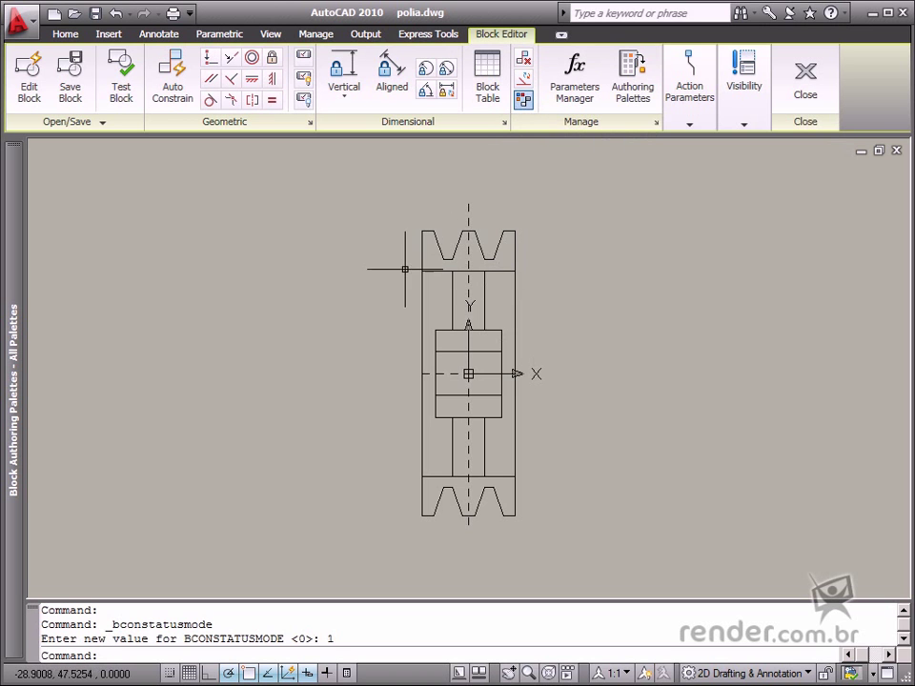
pyautogui.click(211, 58)
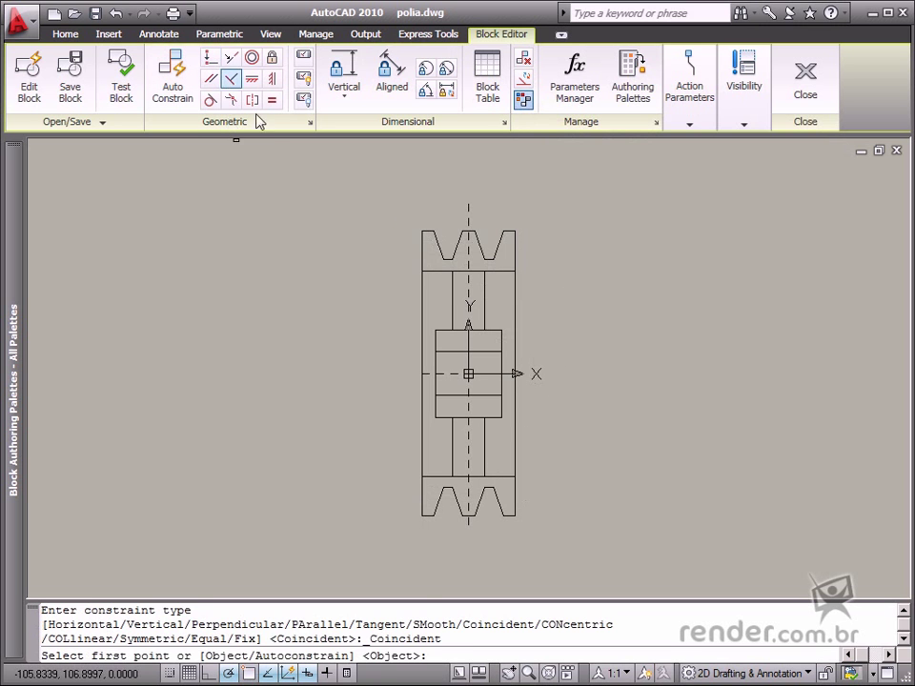
pyautogui.click(421, 240)
pyautogui.click(426, 232)
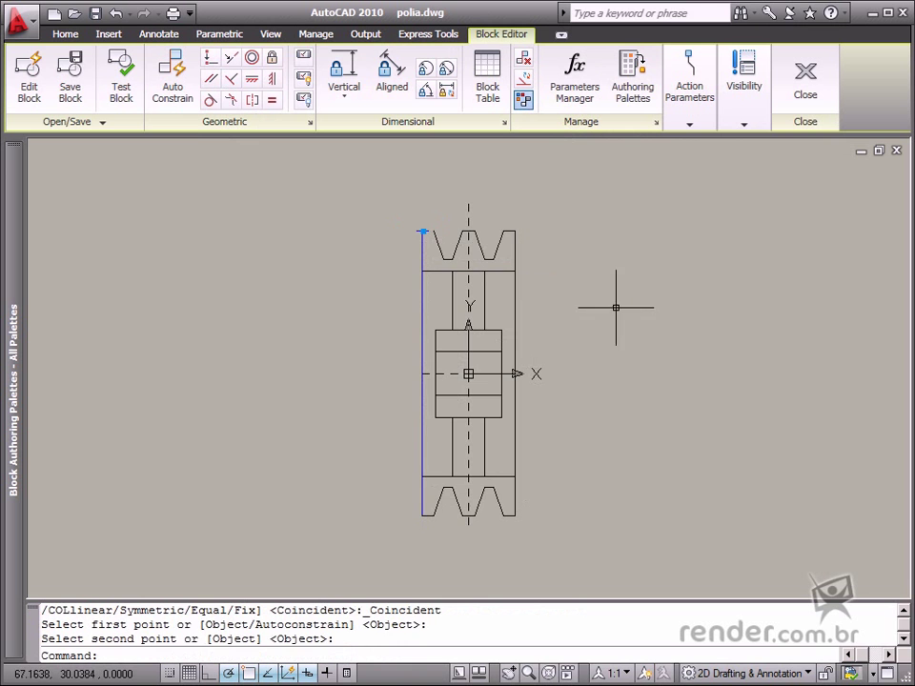
pyautogui.hotkey('ctrl', 'z')
pyautogui.scroll(3, 416, 251)
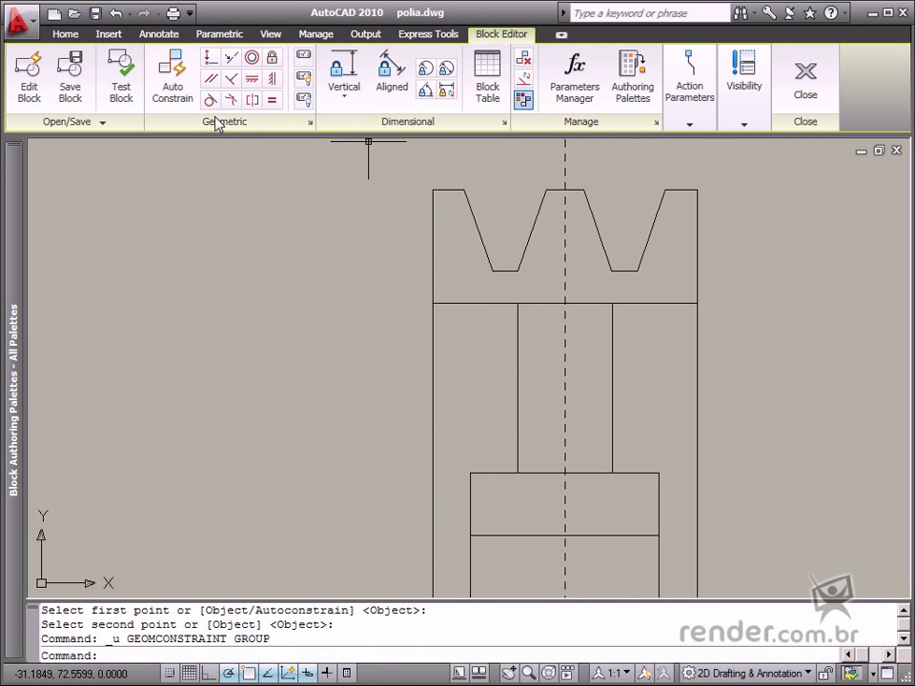
pyautogui.click(211, 57)
pyautogui.click(433, 191)
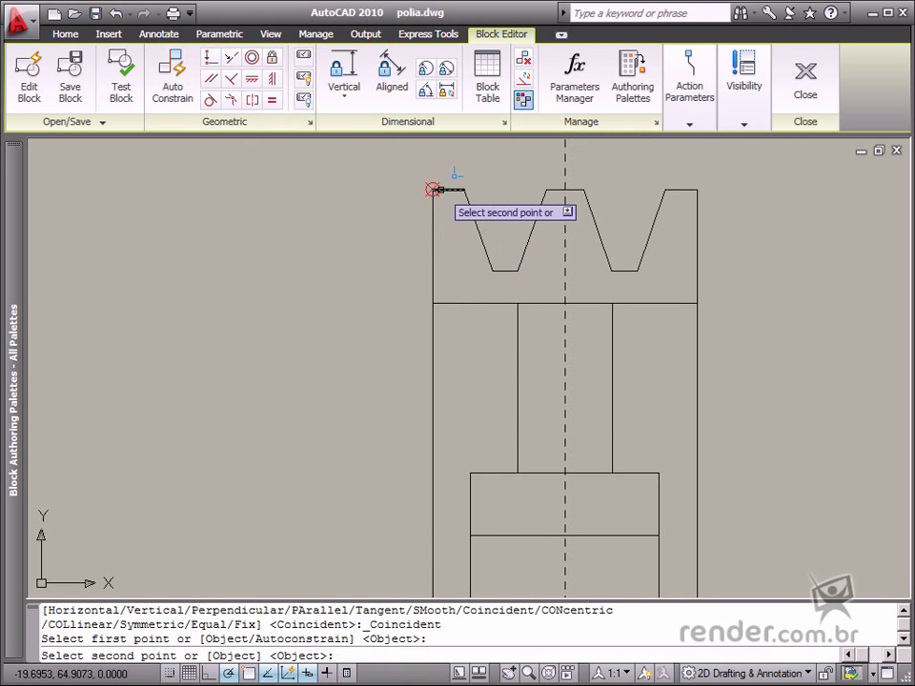
pyautogui.click(433, 190)
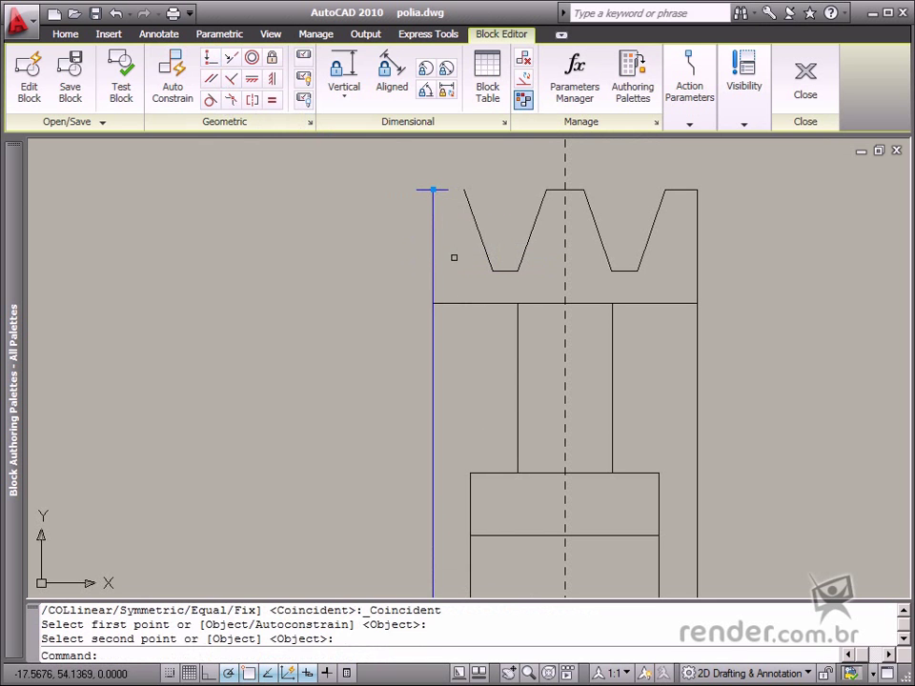
pyautogui.hotkey('ctrl', 'z')
# Apply a Coincident constraint joining the short top-left rim line to the upper end of the pulley's left outer edge.
pyautogui.click(211, 101)
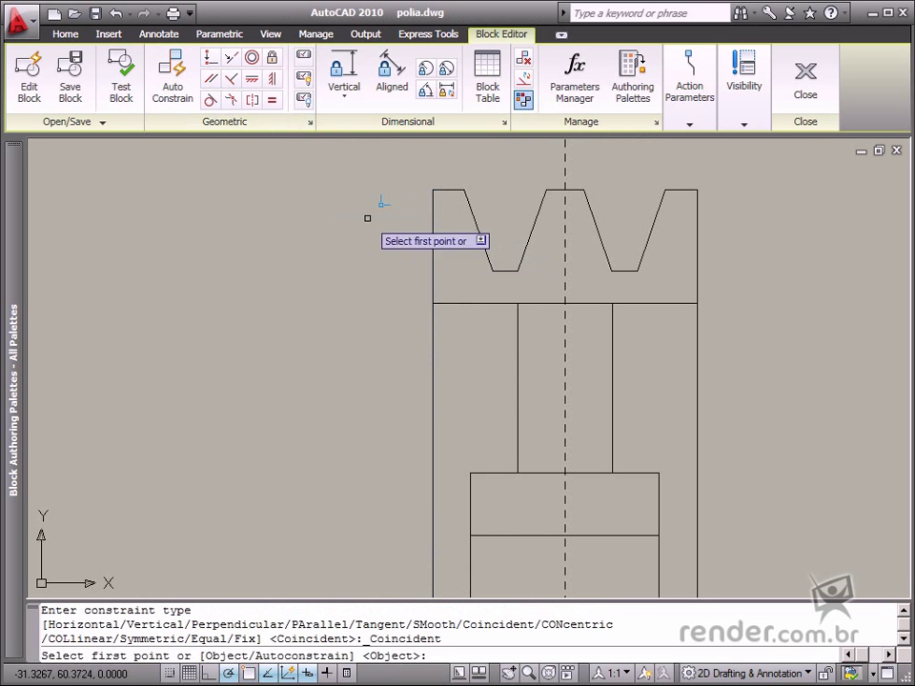
pyautogui.click(434, 191)
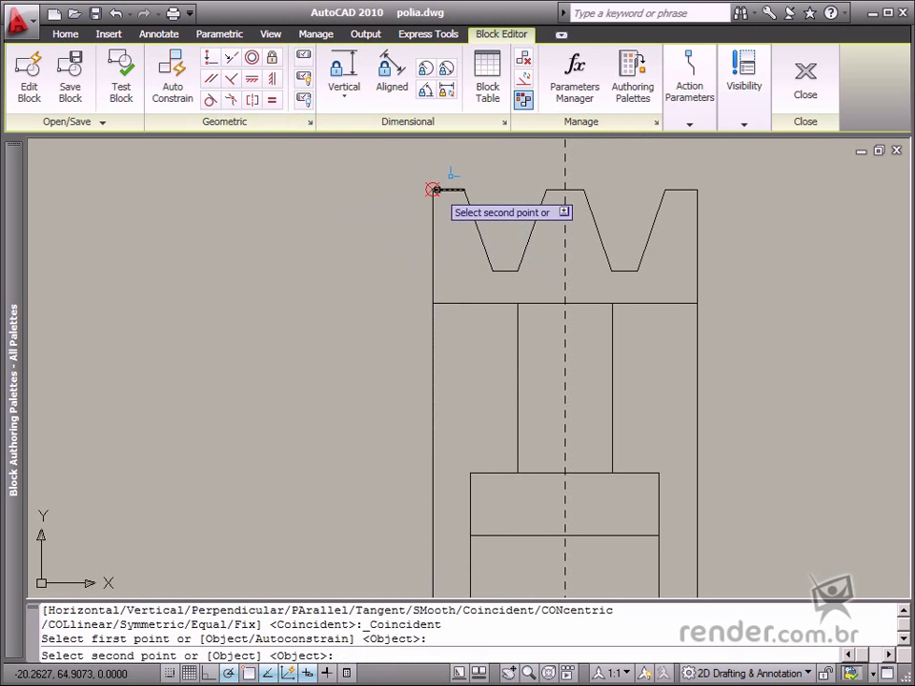
pyautogui.click(434, 190)
# Apply a Fix constraint to the midpoint of the pulley's left outer edge, where it meets the horizontal centre line.
pyautogui.scroll(-2, 476, 338)
pyautogui.moveTo(480, 375); pyautogui.dragTo(410, 303, button='middle')
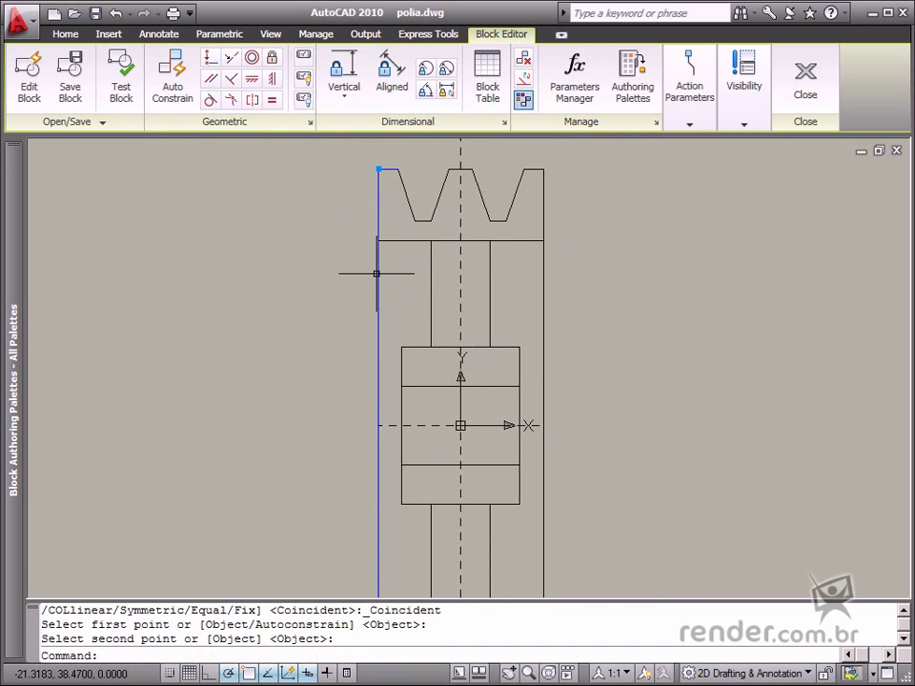
pyautogui.click(272, 57)
pyautogui.click(377, 425)
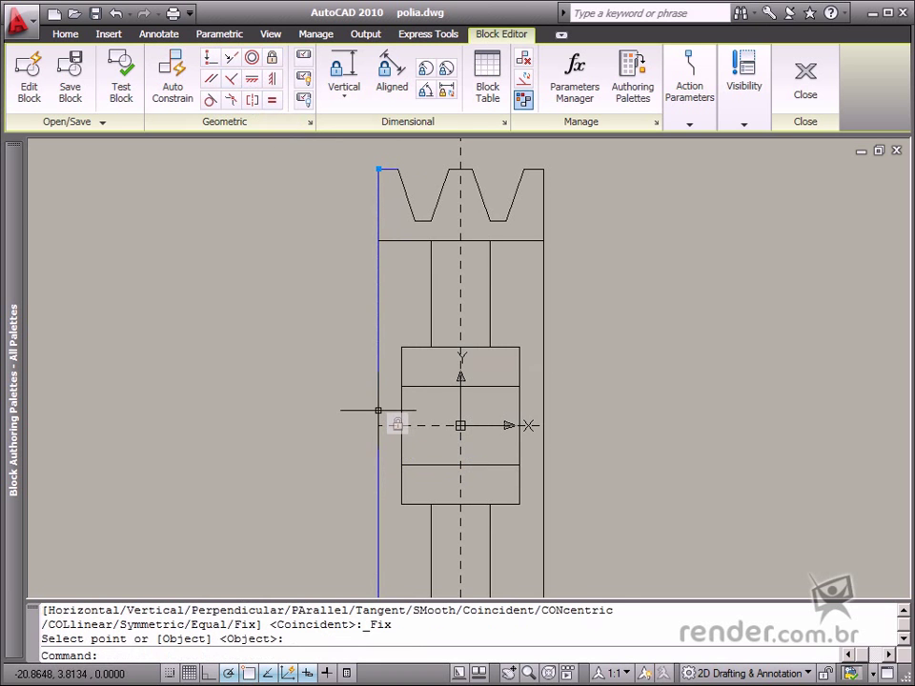
# Add a linear constraint parameter of 130 with one grip along the full height of the pulley's left outer edge.
pyautogui.click(344, 92)
pyautogui.click(372, 134)
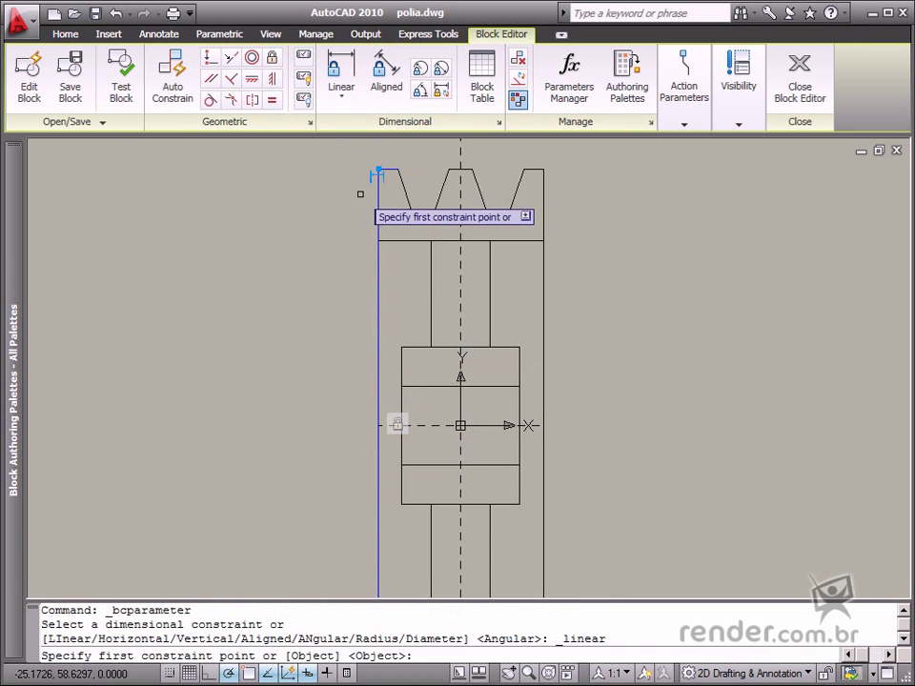
pyautogui.click(378, 169)
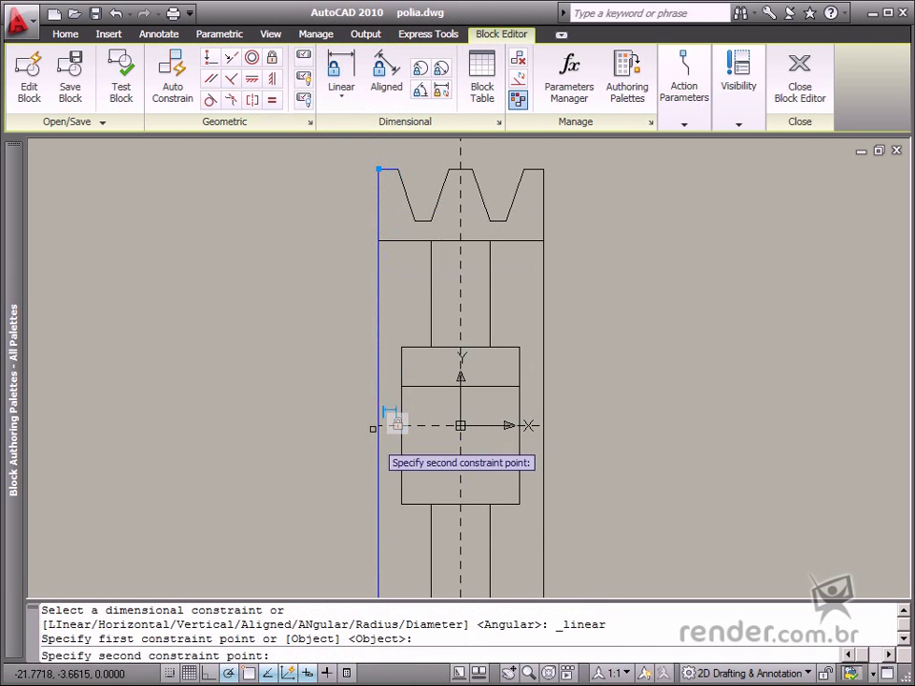
pyautogui.click(377, 584)
pyautogui.click(303, 522)
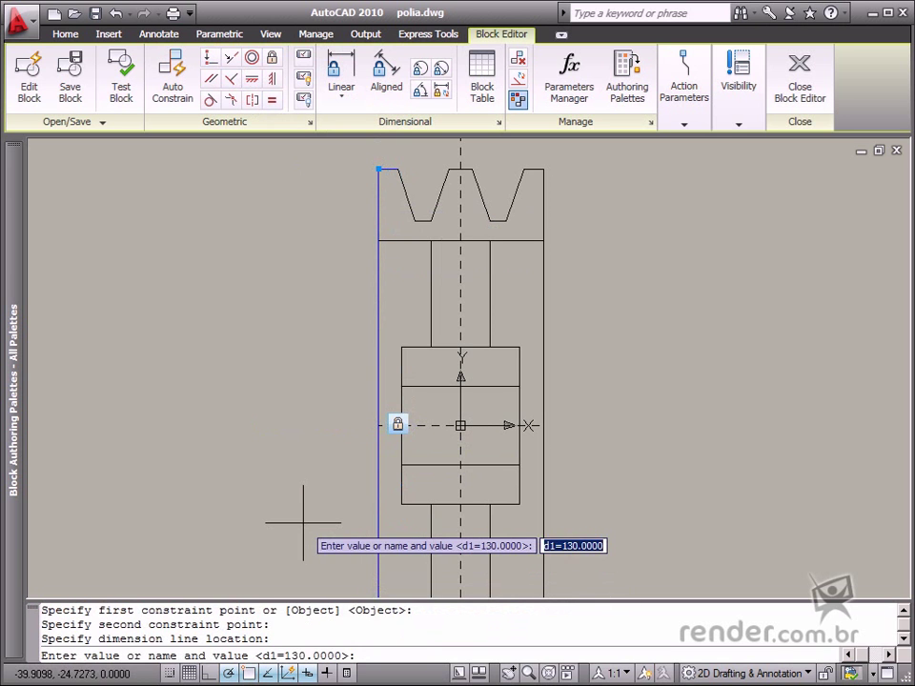
pyautogui.press('Return')
pyautogui.press('Return')
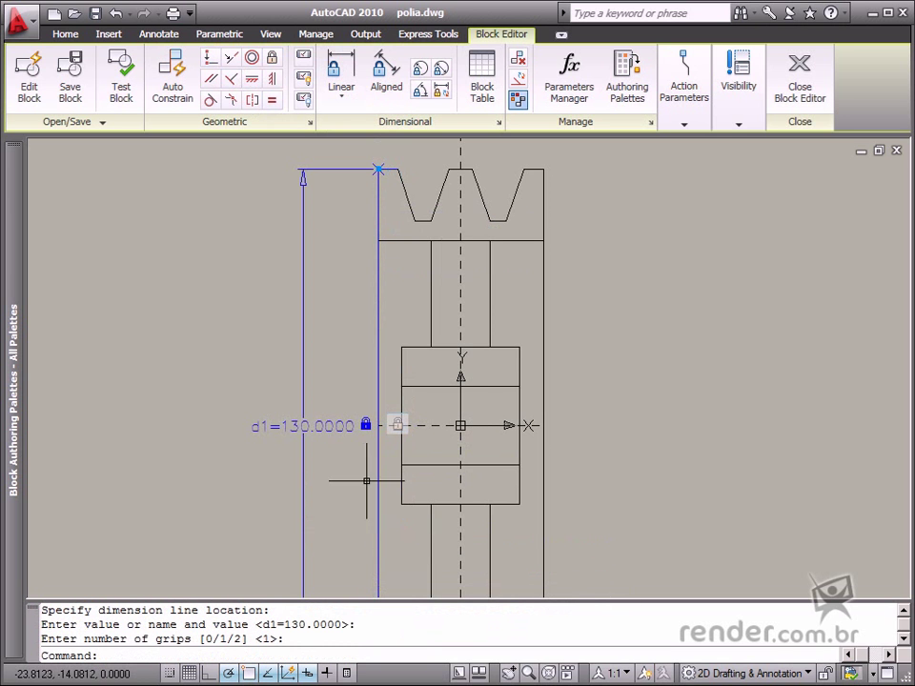
# Review the constraint status colours in the Block Editor settings and close the dialog.
pyautogui.scroll(-2, 562, 553)
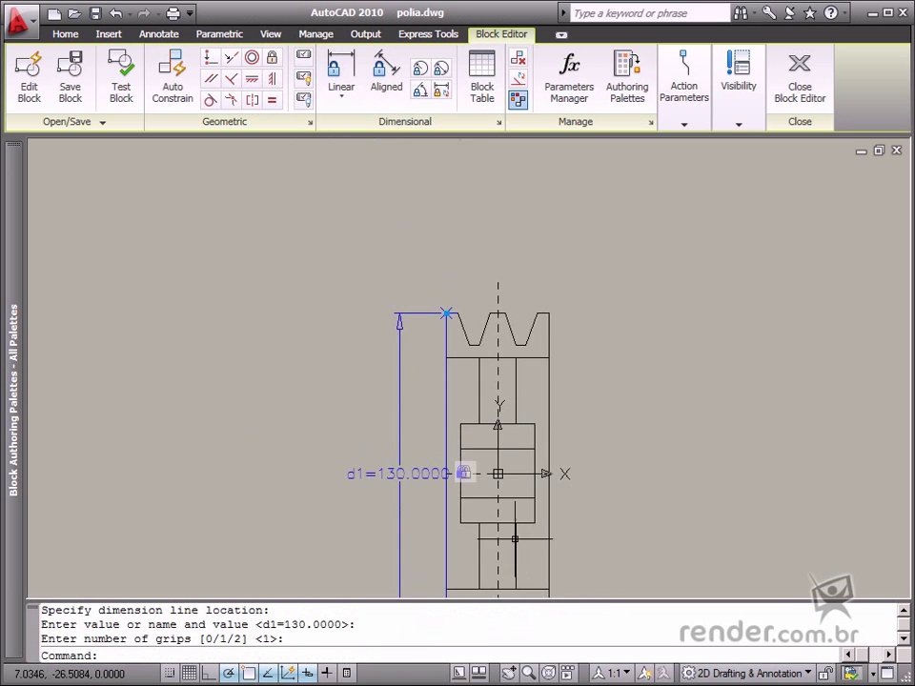
pyautogui.moveTo(498, 535); pyautogui.dragTo(490, 433, button='middle')
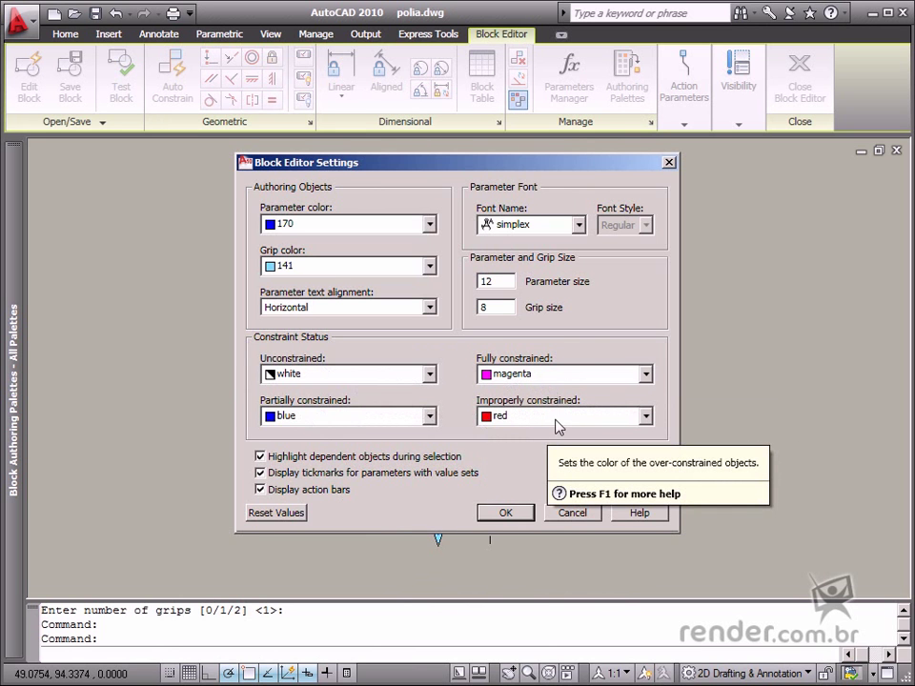
pyautogui.click(505, 513)
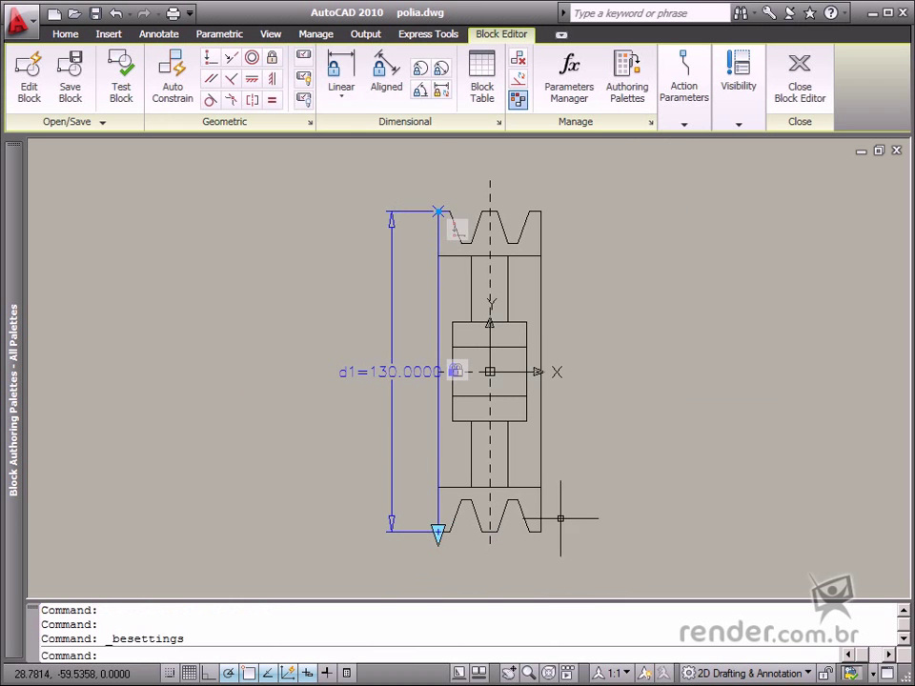
# Add a linear constraint parameter of 42 with one grip across the pulley's overall width, placed above the rim.
pyautogui.click(342, 71)
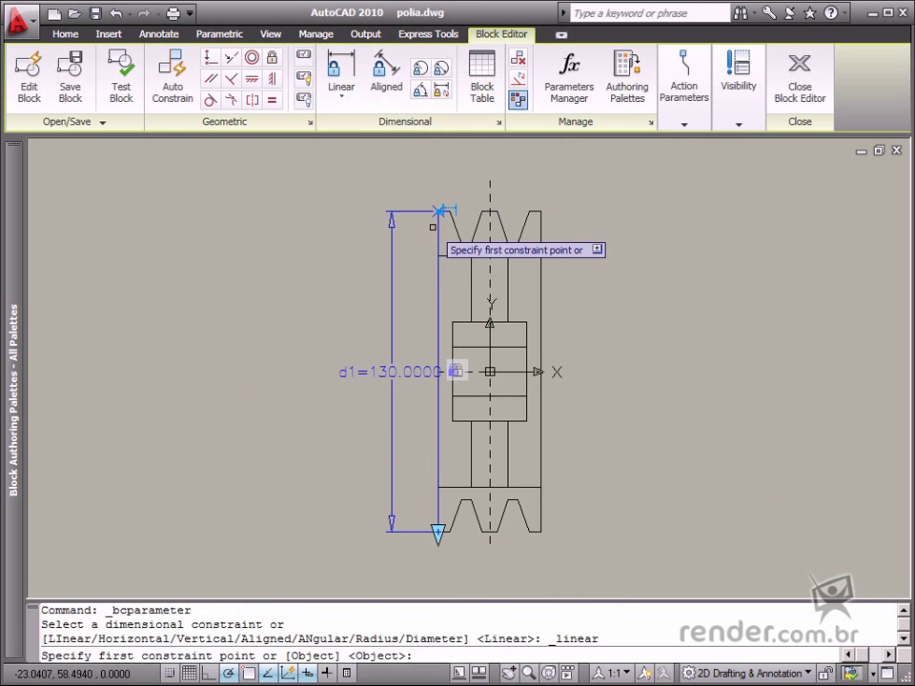
pyautogui.click(438, 211)
pyautogui.click(541, 211)
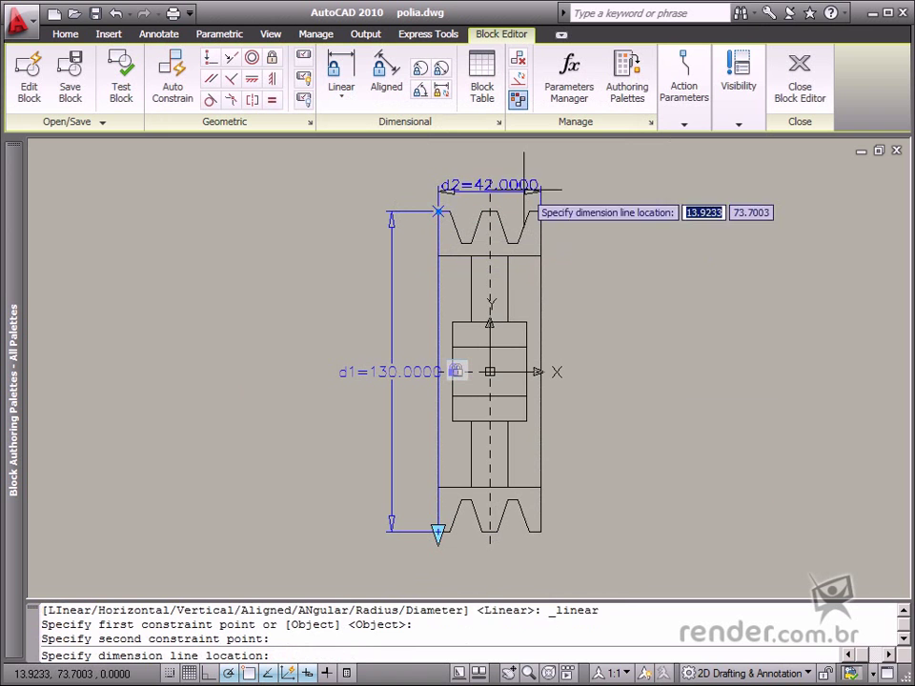
pyautogui.click(522, 181)
pyautogui.press('Return')
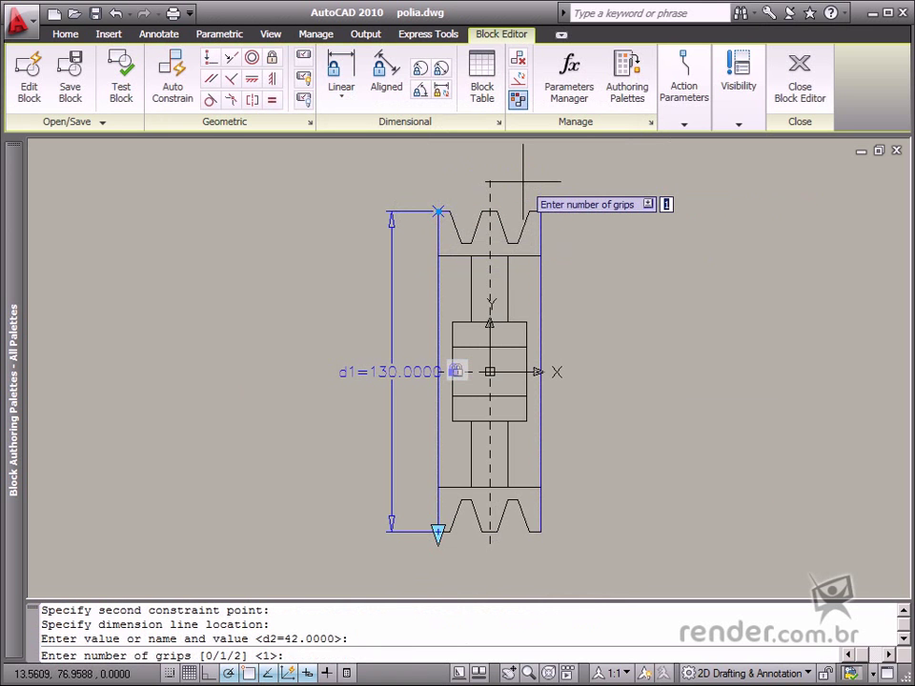
pyautogui.press('Return')
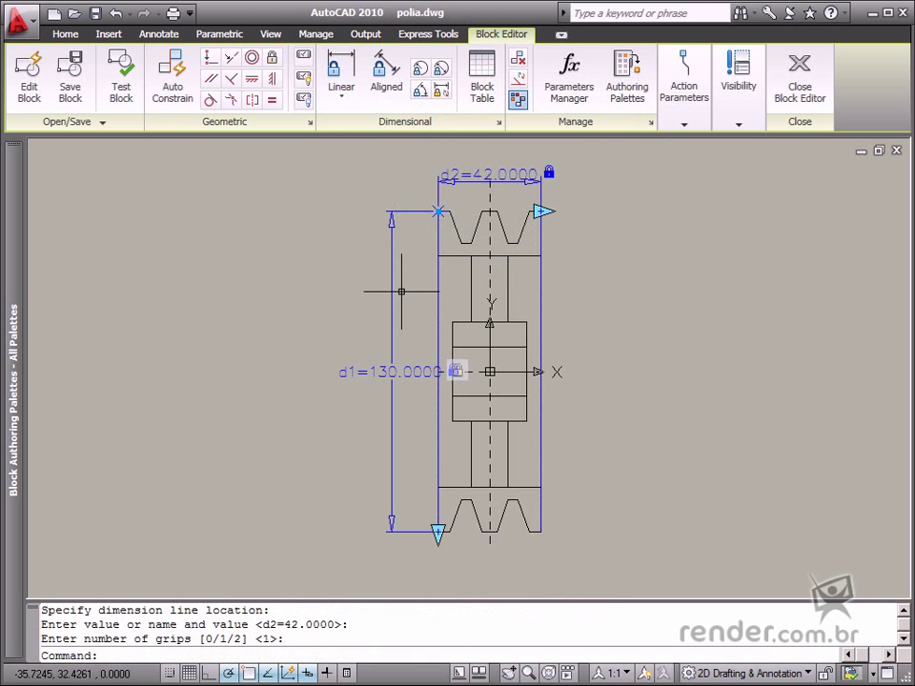
# Apply a Vertical constraint to the pulley's left outer edge.
pyautogui.click(272, 78)
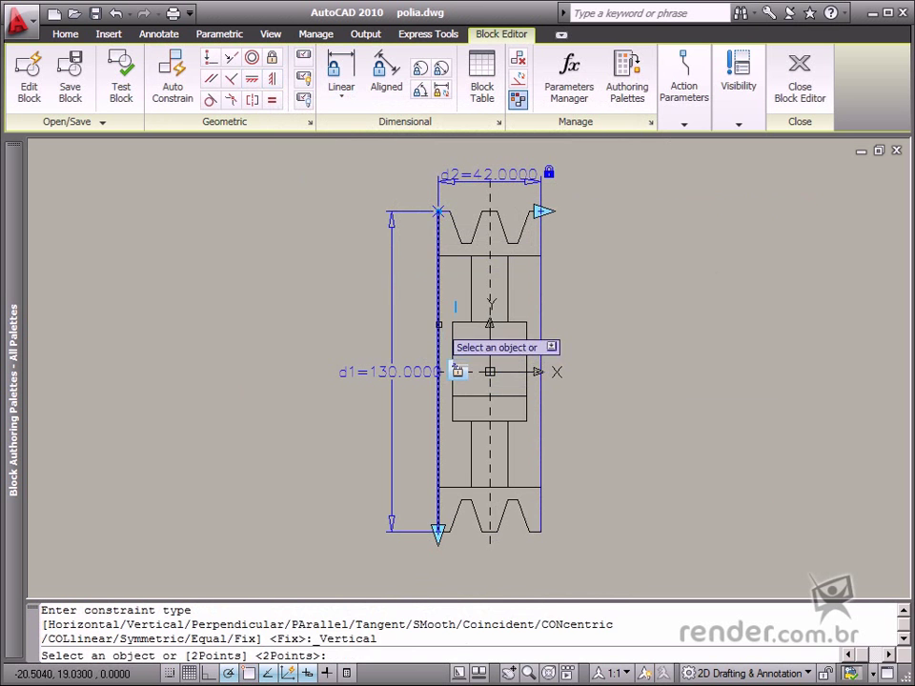
pyautogui.click(439, 324)
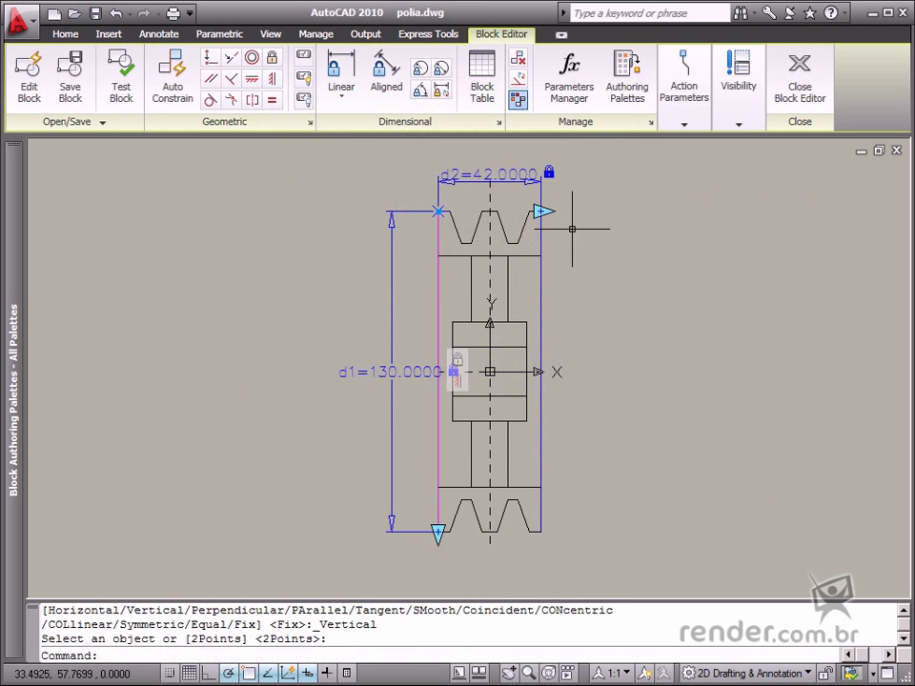